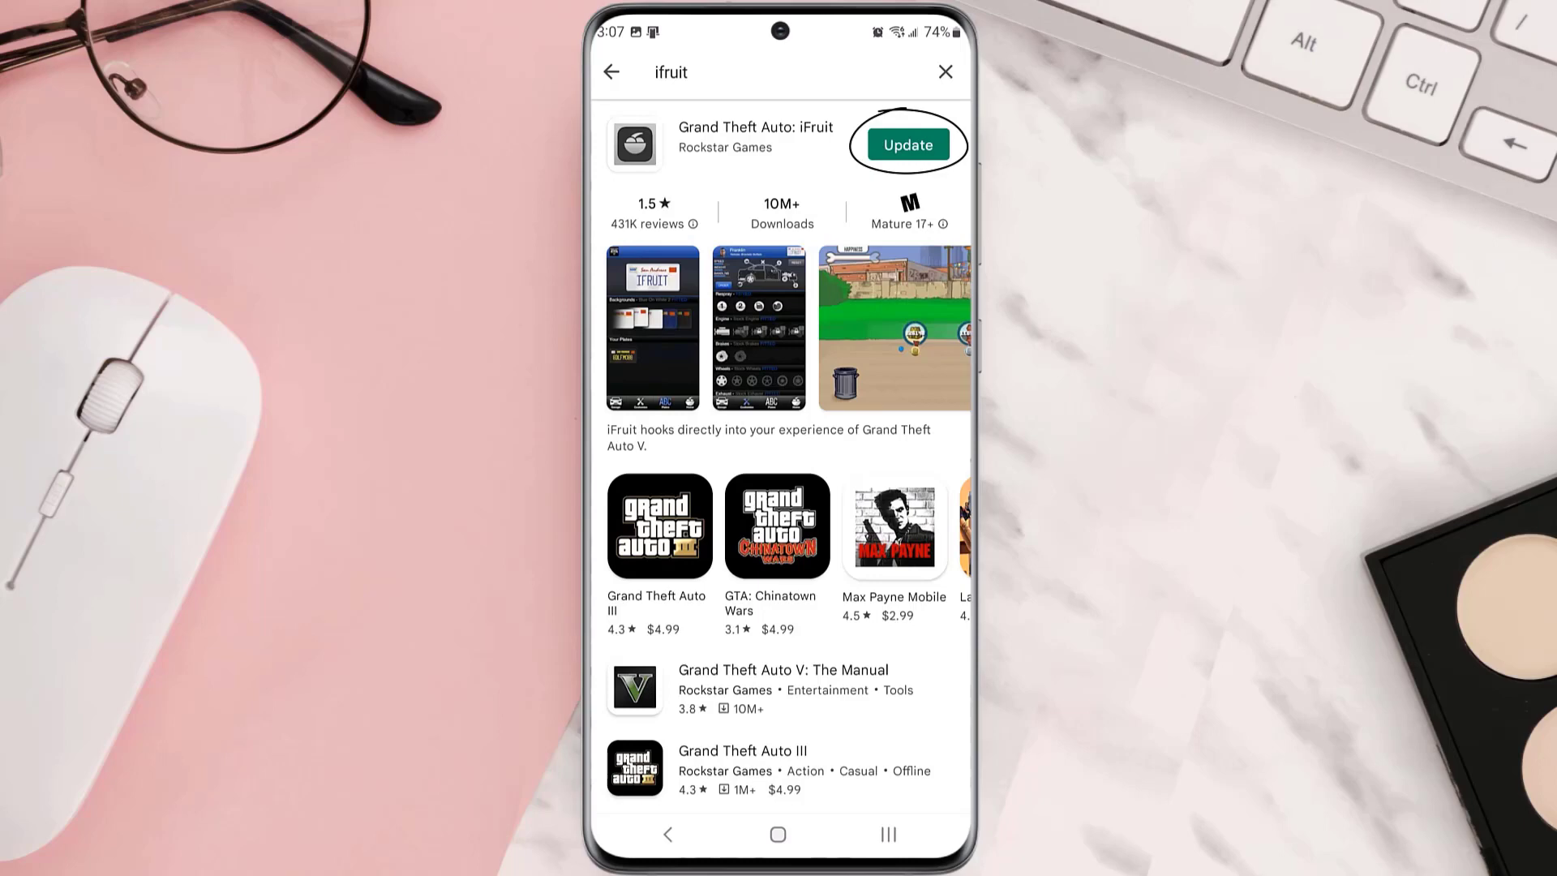
# Update Grand Theft Auto: iFruit from its 'ifruit' search result in Play Store.
pyautogui.click(909, 144)
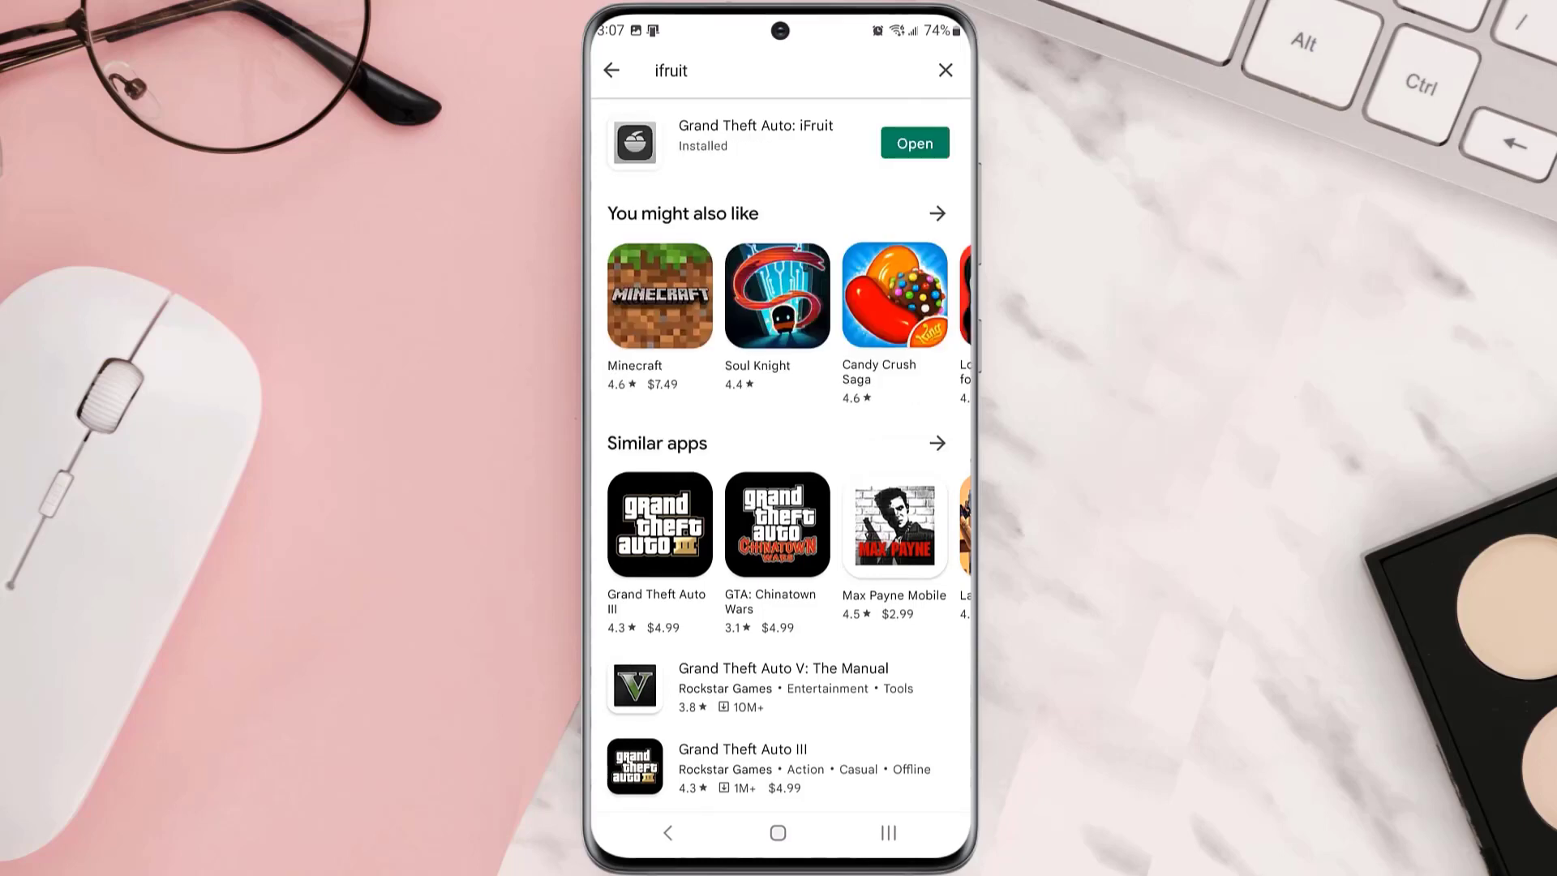